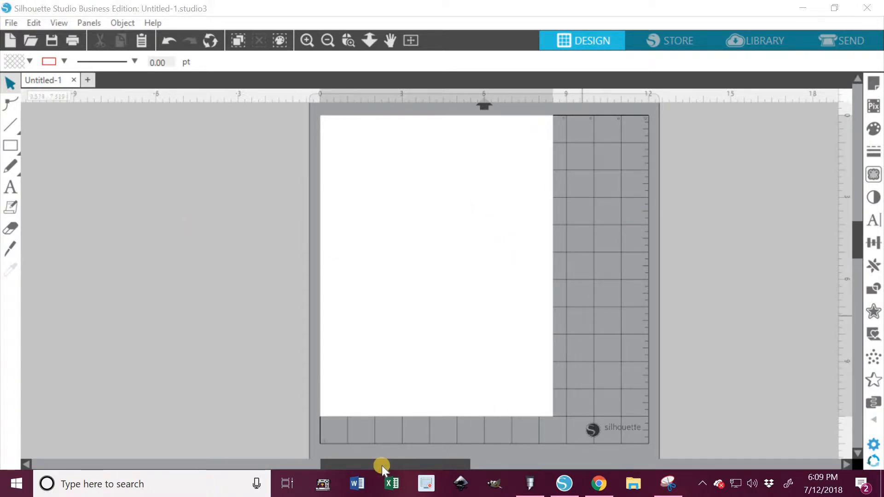
# Switch to Chrome and search Google for "mermaid clipart", showing the image results
pyautogui.click(599, 483)
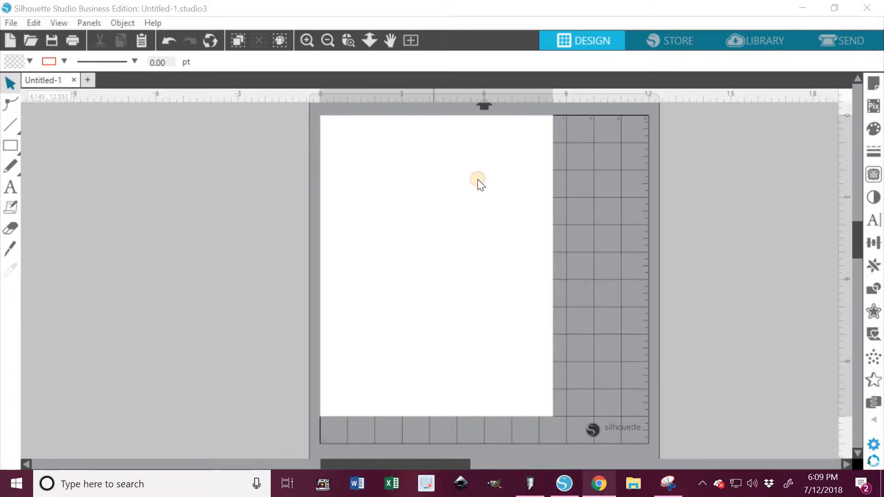
pyautogui.click(459, 34)
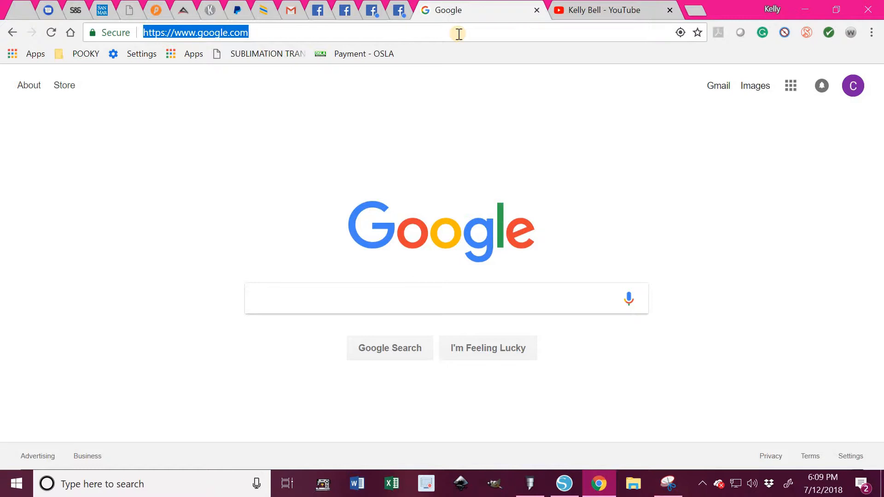
pyautogui.write('mermaid')
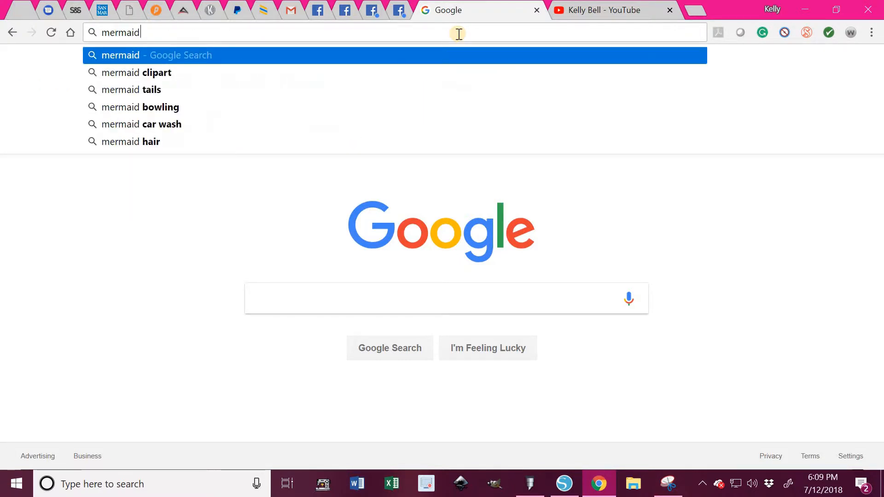
pyautogui.write(' clipart')
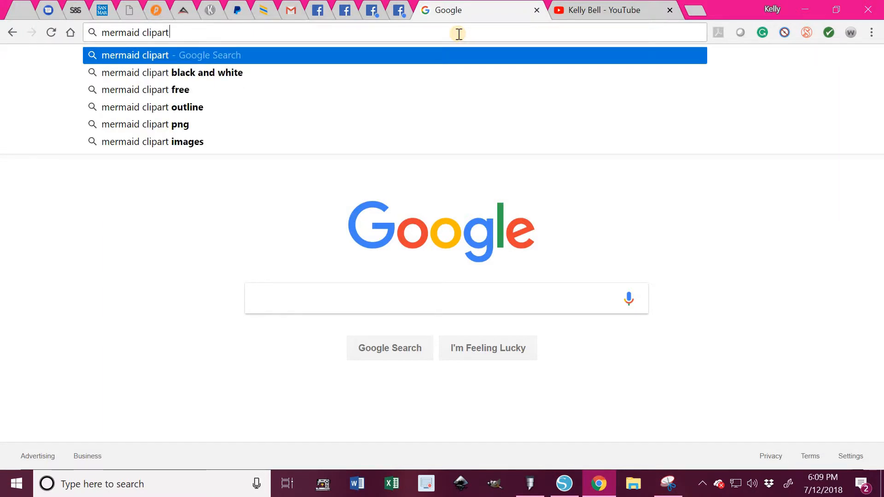
pyautogui.press('Return')
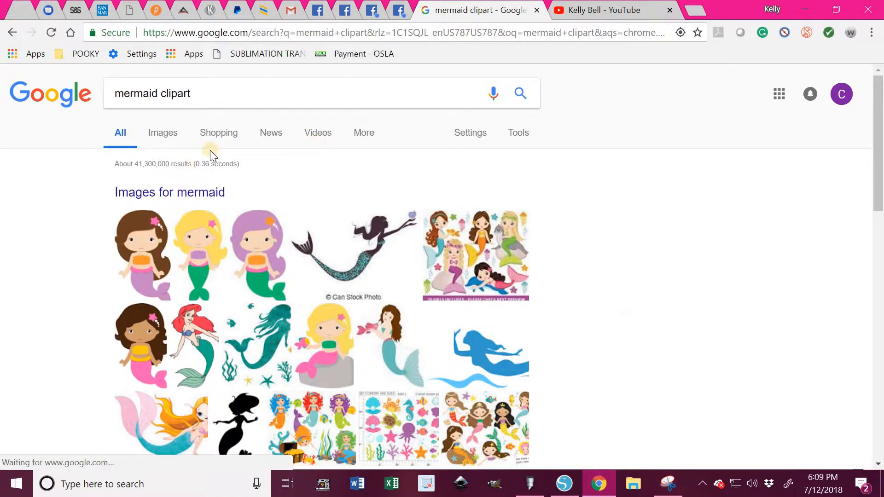
pyautogui.click(170, 136)
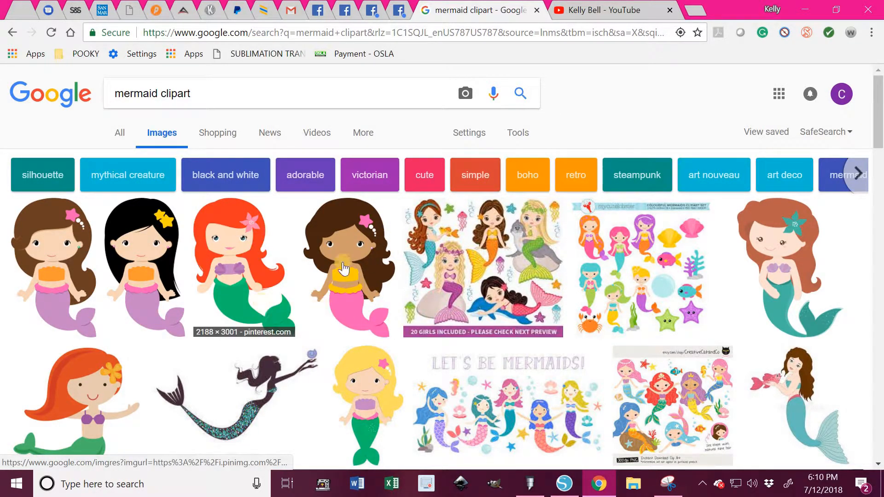
# Filter the mermaid image results to black and white and browse the silhouettes
pyautogui.click(504, 138)
pyautogui.click(176, 158)
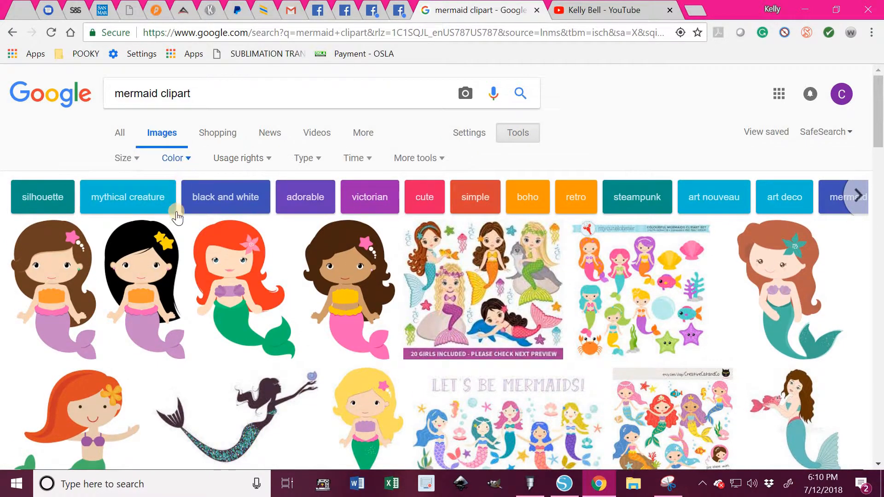
pyautogui.click(176, 220)
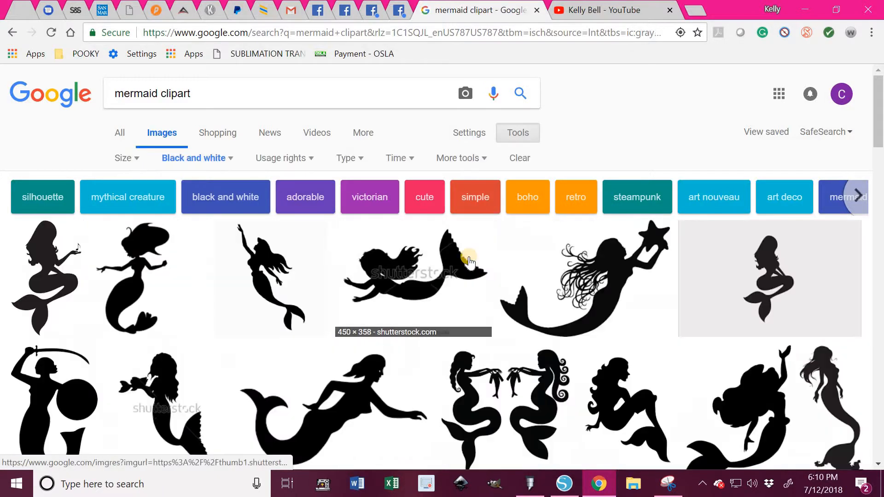
pyautogui.scroll(-2, 468, 258)
pyautogui.scroll(-1, 468, 260)
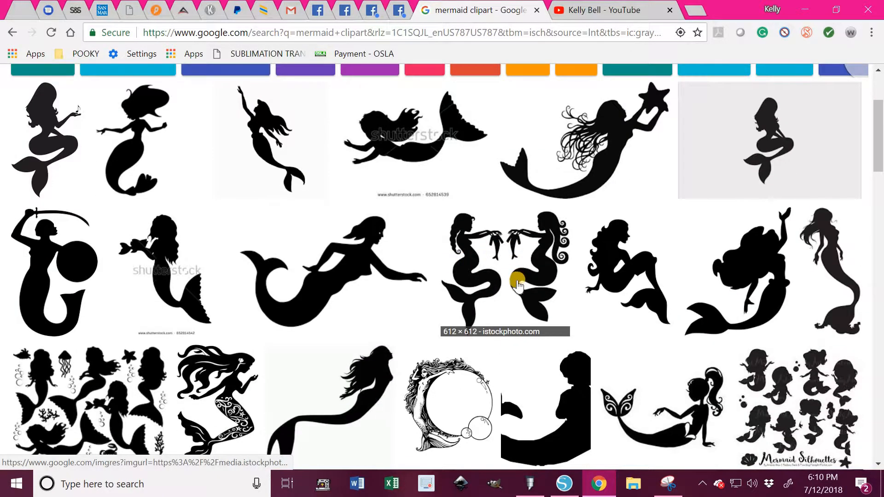
pyautogui.scroll(1, 518, 281)
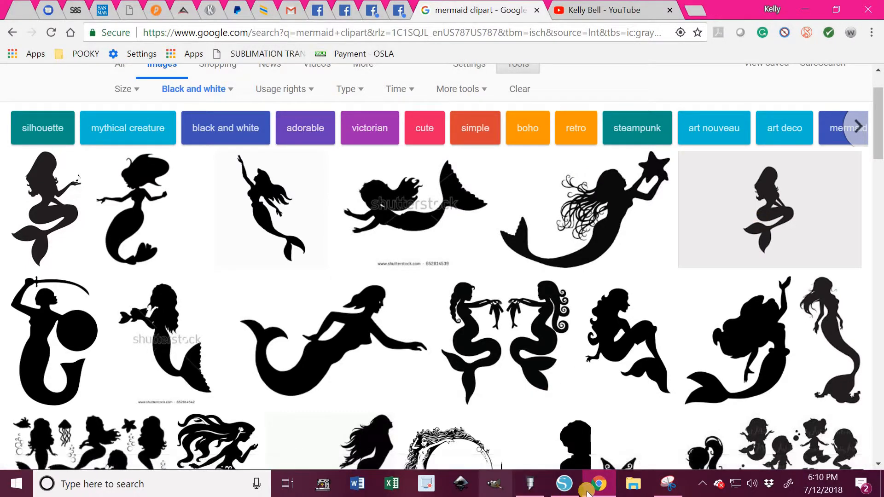
# Capture the seated mermaid silhouette on the grey background with Snipping Tool and copy the snip
pyautogui.moveTo(672, 490)
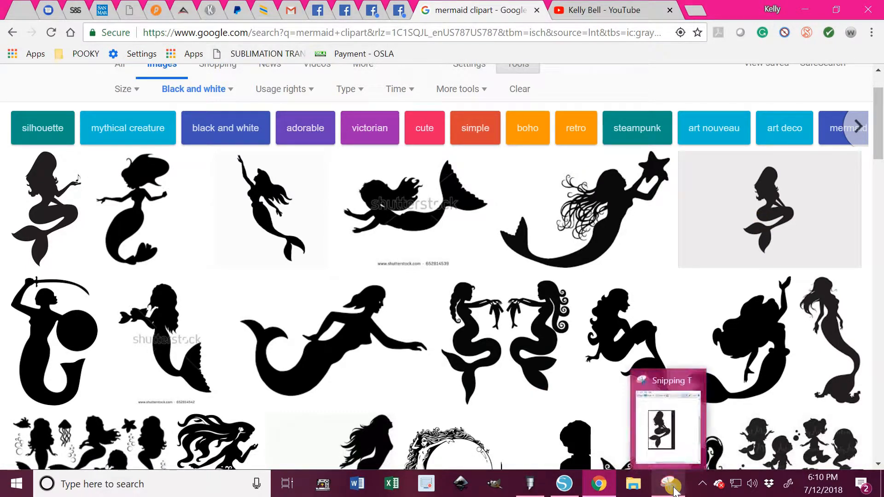
pyautogui.click(673, 490)
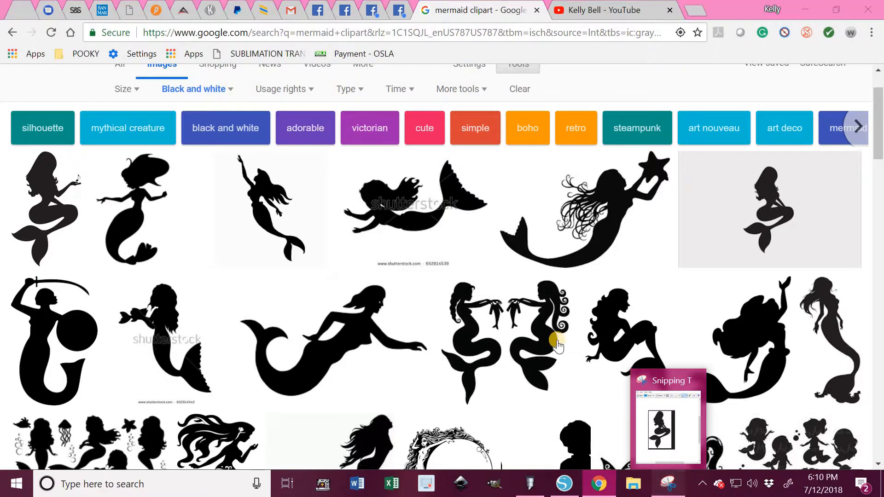
pyautogui.click(136, 105)
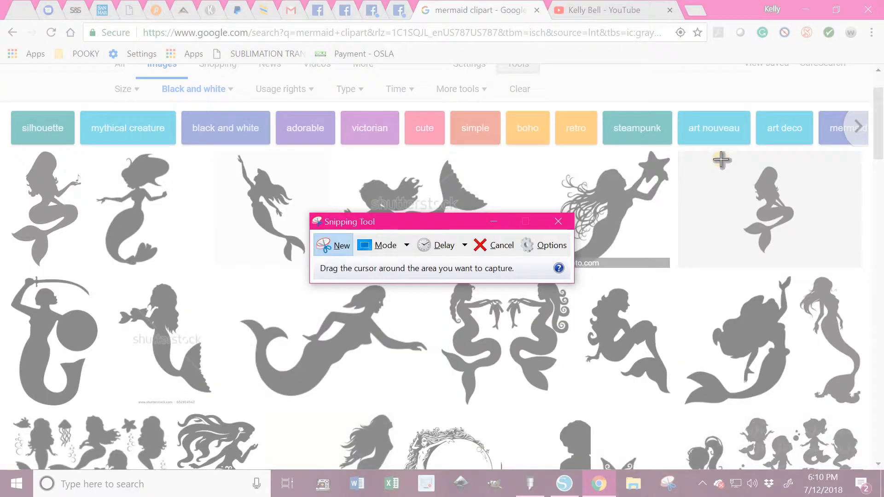
pyautogui.moveTo(721, 160); pyautogui.dragTo(817, 260)
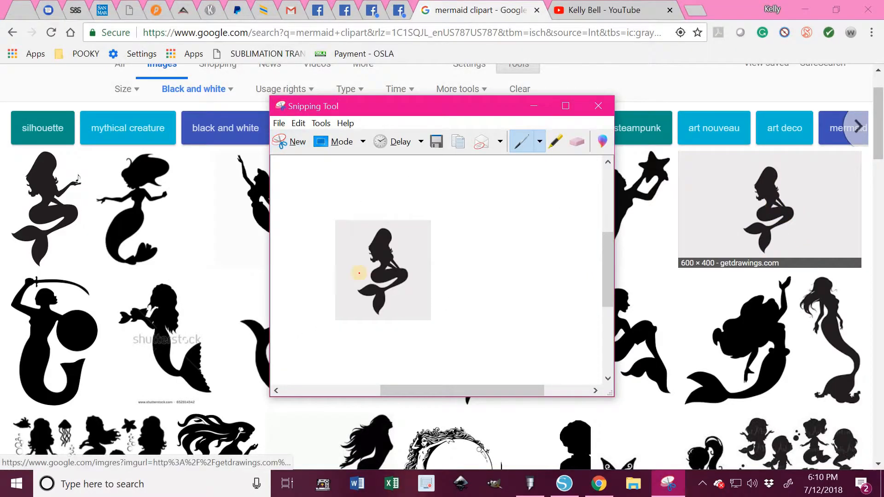
pyautogui.rightClick(340, 289)
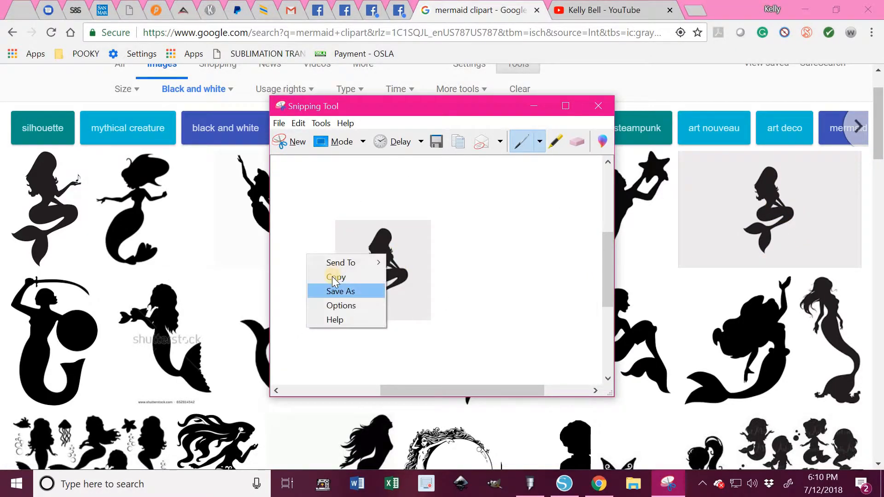
pyautogui.click(330, 276)
# Paste the snip into the Silhouette Studio page and enlarge it to about 6.82 × 7.15 in
pyautogui.click(564, 485)
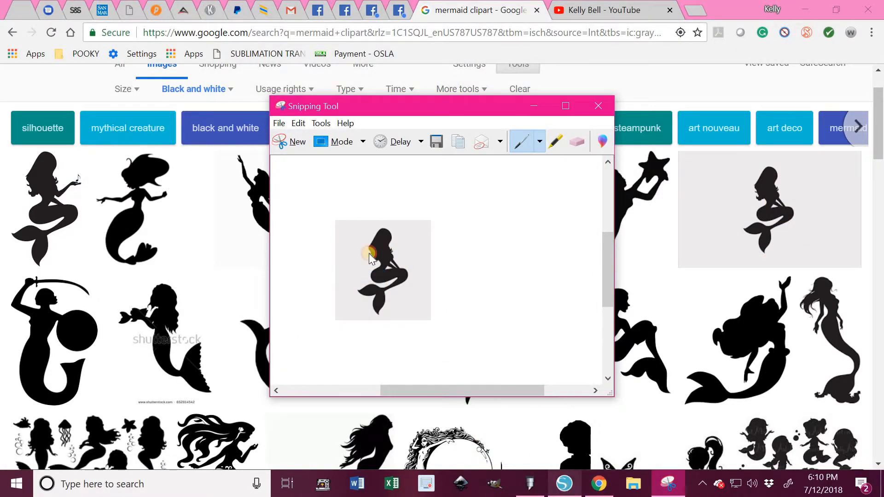
pyautogui.rightClick(210, 203)
pyautogui.click(272, 259)
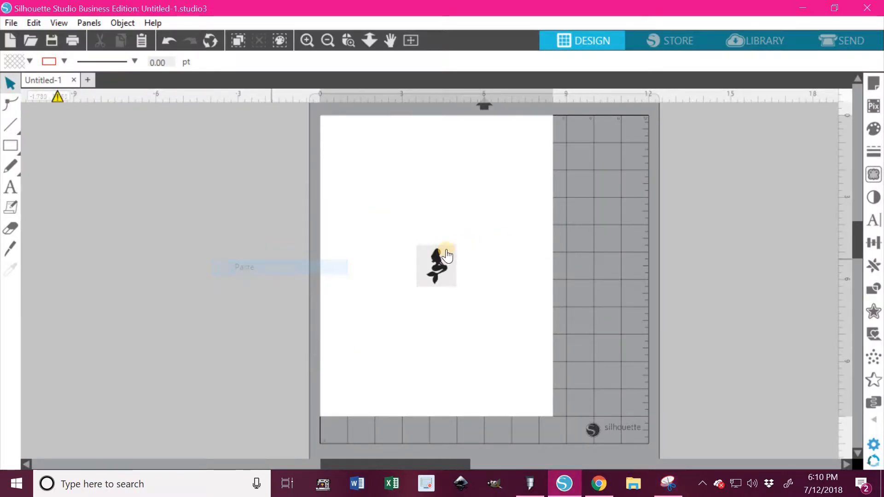
pyautogui.moveTo(448, 251); pyautogui.dragTo(513, 329)
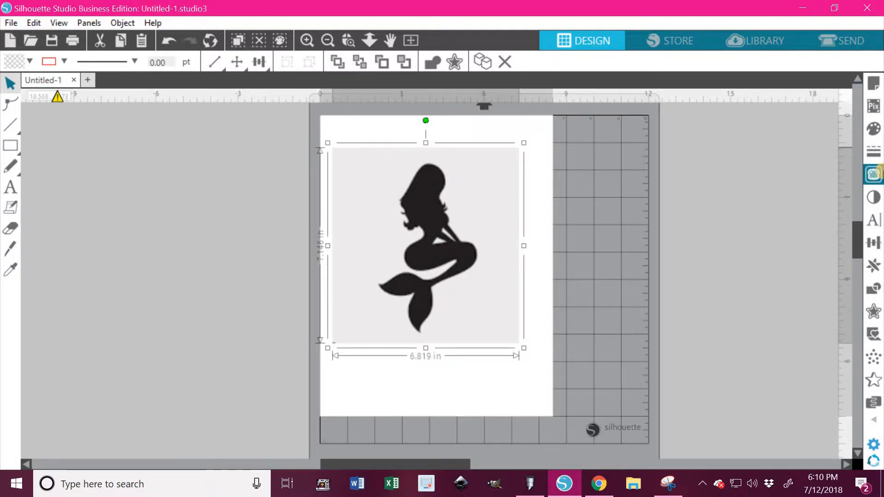
# Select a trace area about 5.70 × 6.74 in around the mermaid and apply the standard Trace style
pyautogui.click(873, 174)
pyautogui.click(686, 167)
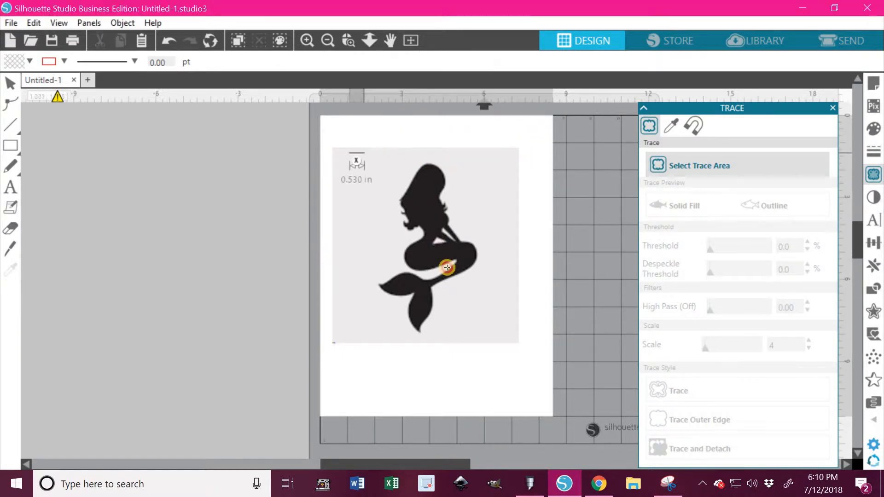
pyautogui.moveTo(349, 153)
pyautogui.mouseDown()
pyautogui.moveTo(487, 329)
pyautogui.moveTo(506, 337)
pyautogui.mouseUp()
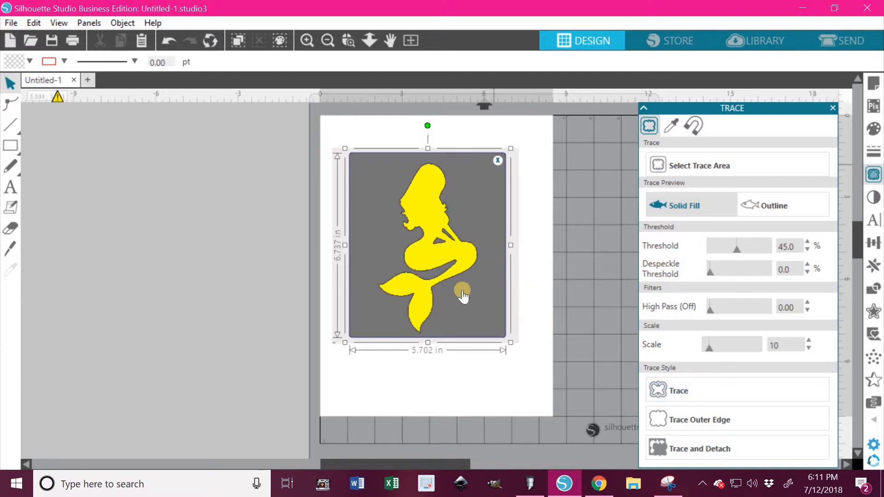
pyautogui.click(699, 388)
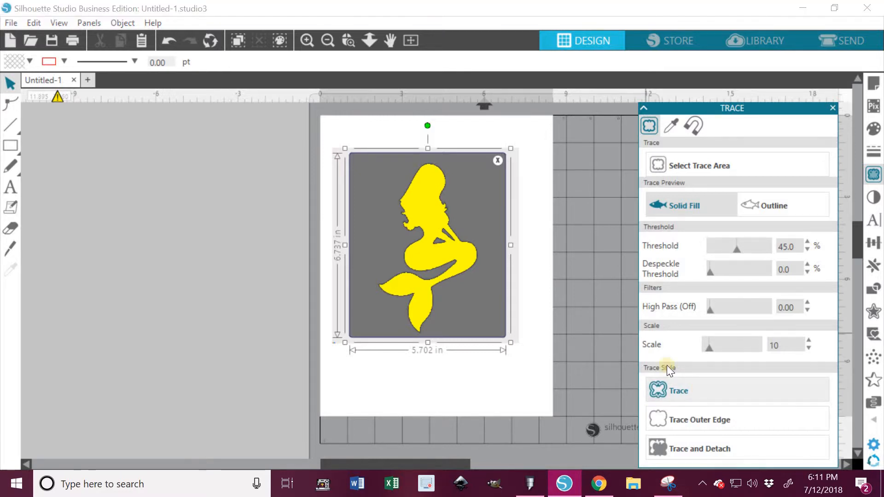
# Move the original mermaid picture off the page, away from the traced outline, and deselect it
pyautogui.moveTo(424, 201); pyautogui.dragTo(235, 232)
pyautogui.moveTo(123, 204); pyautogui.dragTo(19, 172)
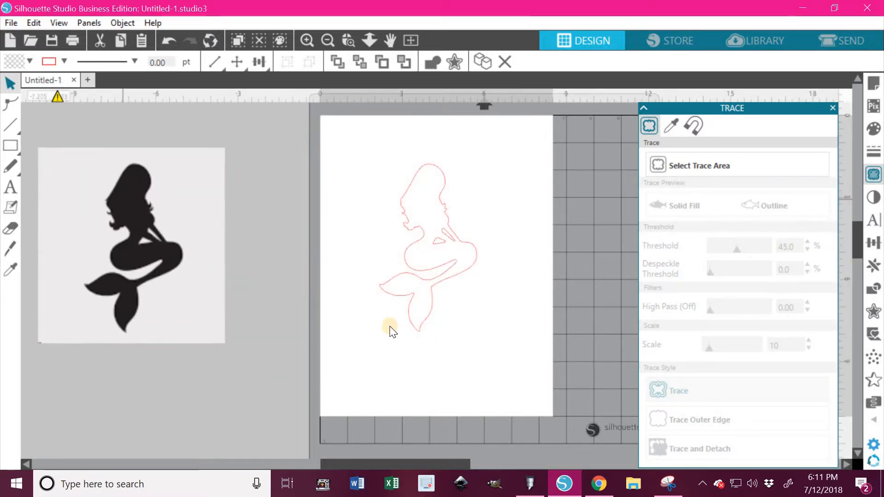
pyautogui.click(390, 329)
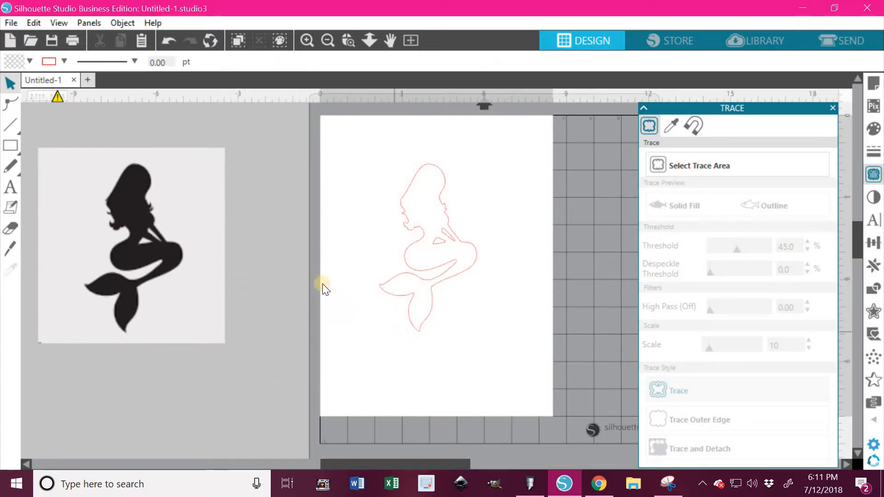
# Fill the traced mermaid outline on the page with solid black
pyautogui.click(410, 231)
pyautogui.click(873, 129)
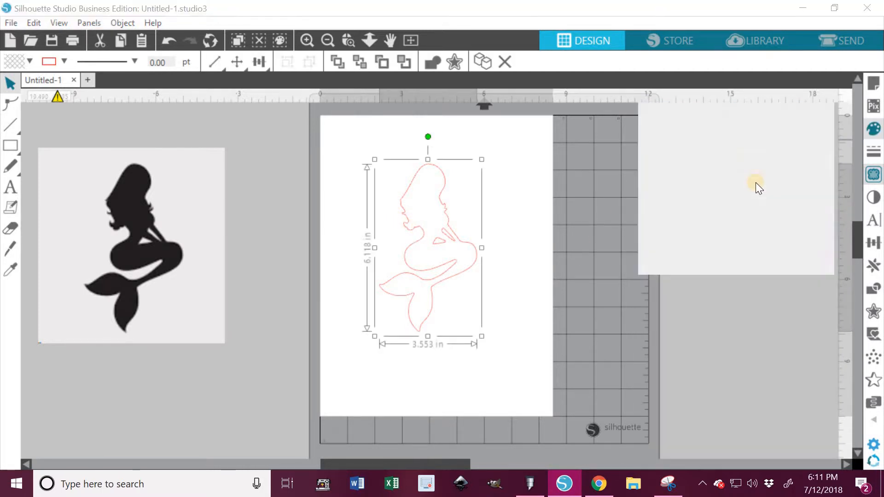
pyautogui.click(873, 152)
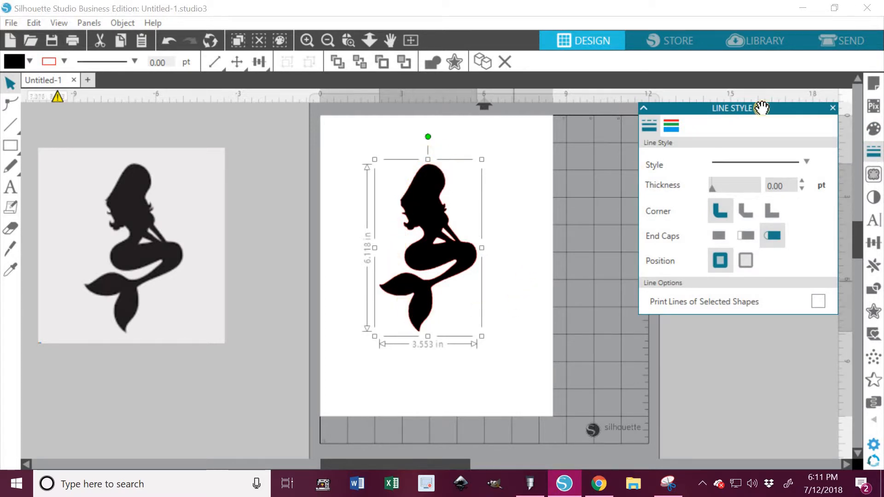
pyautogui.click(833, 107)
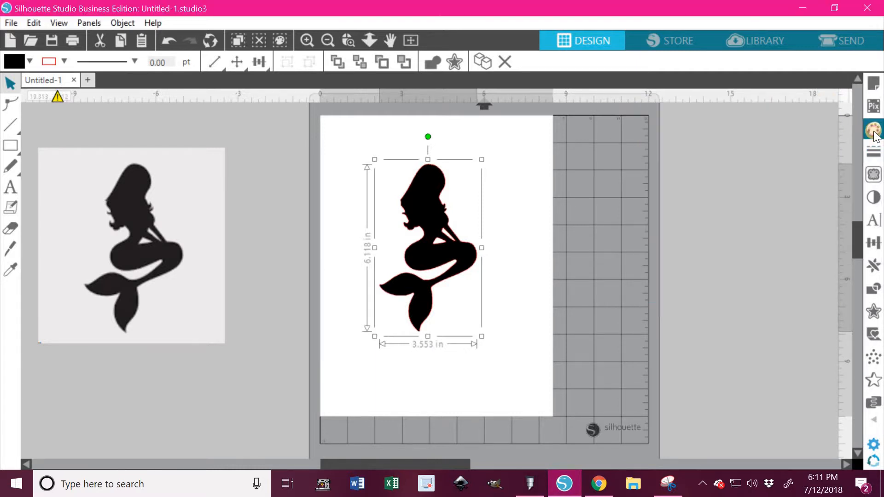
# Try red and green fill colours on the traced mermaid and restore the black fill
pyautogui.click(874, 128)
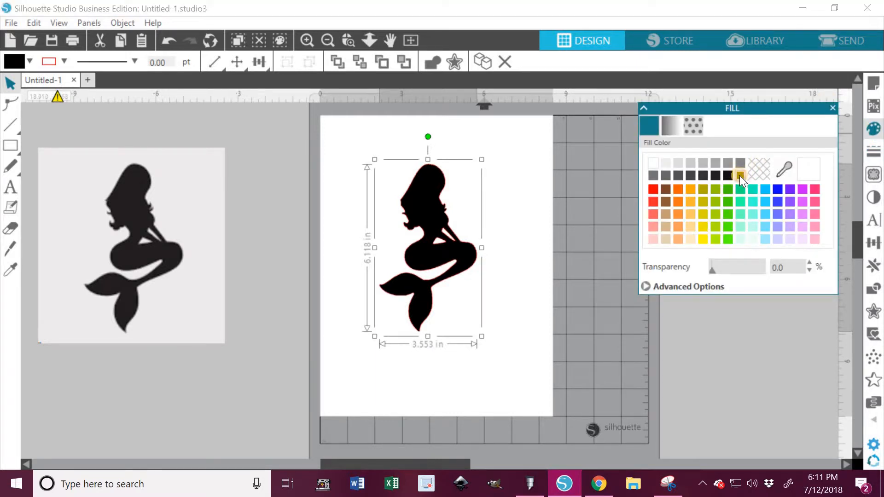
pyautogui.click(653, 189)
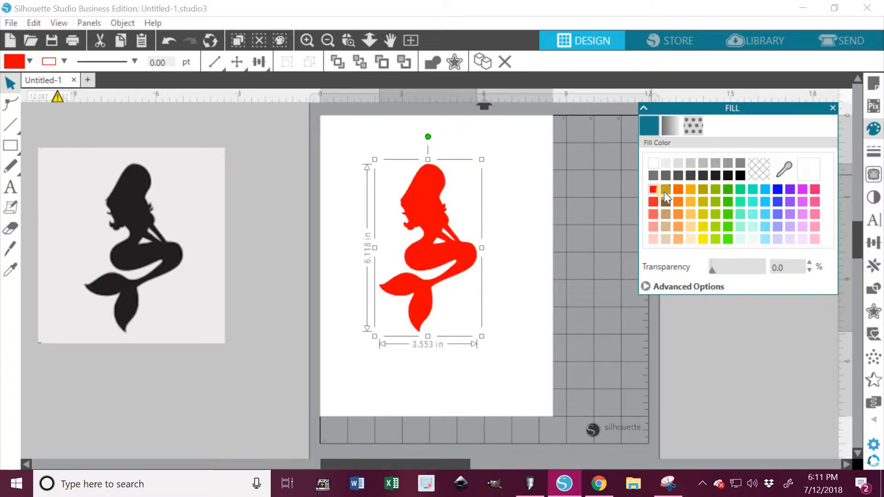
pyautogui.click(738, 190)
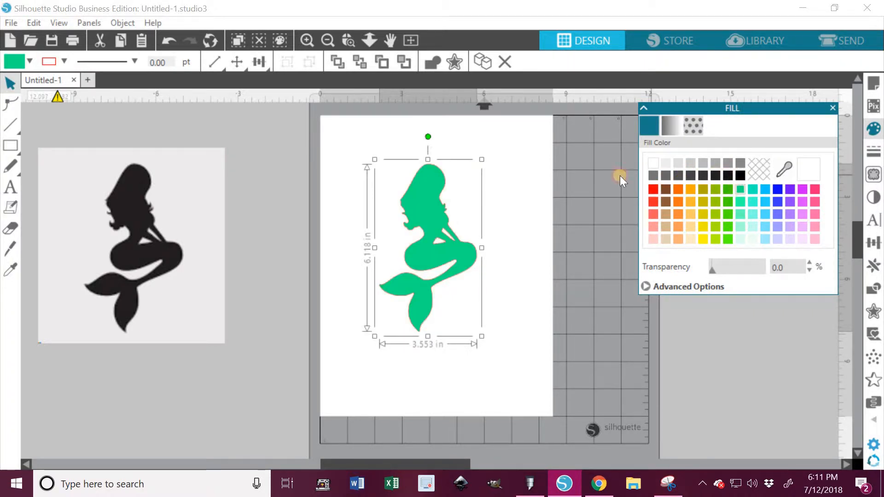
pyautogui.click(739, 175)
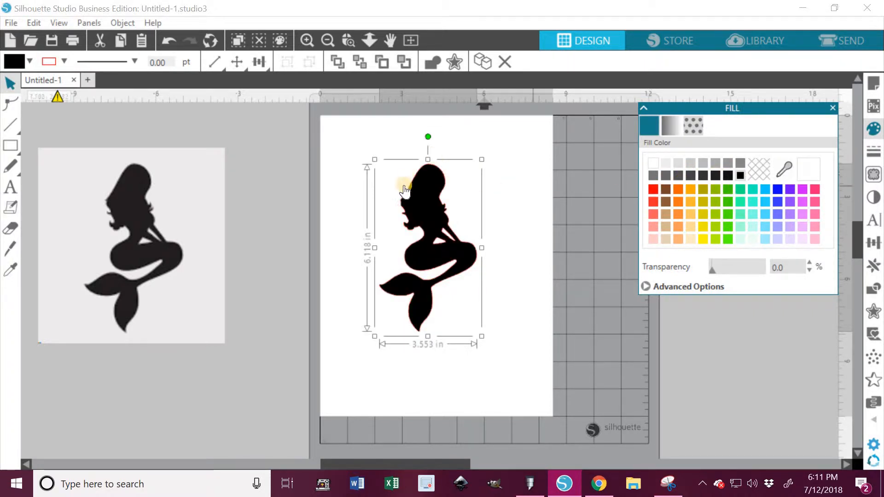
# Set the line colour of the traced mermaid to black
pyautogui.click(877, 153)
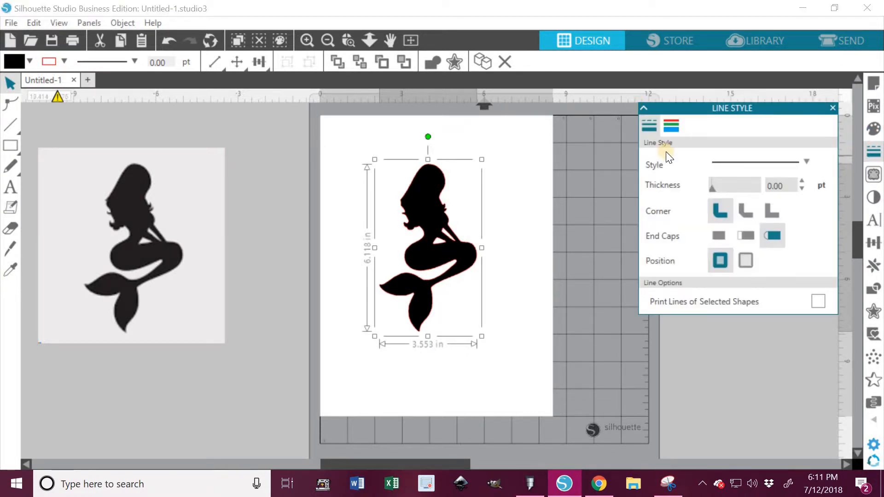
pyautogui.click(673, 128)
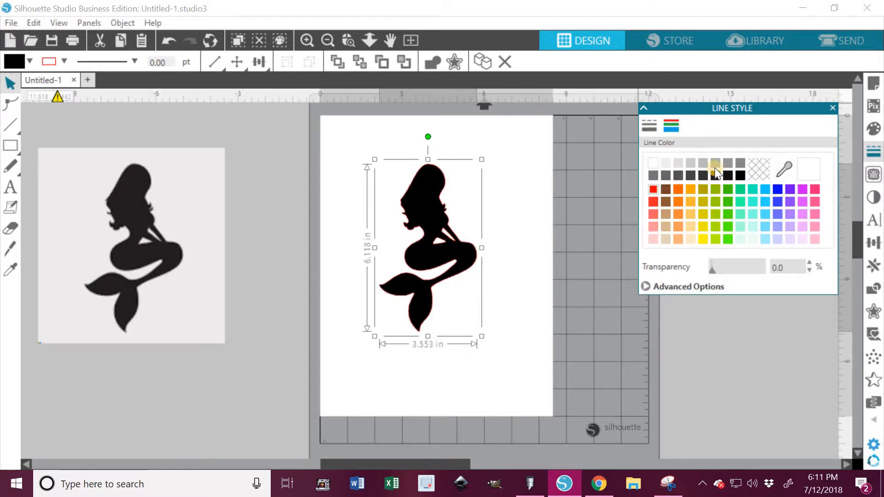
pyautogui.click(764, 170)
pyautogui.click(740, 174)
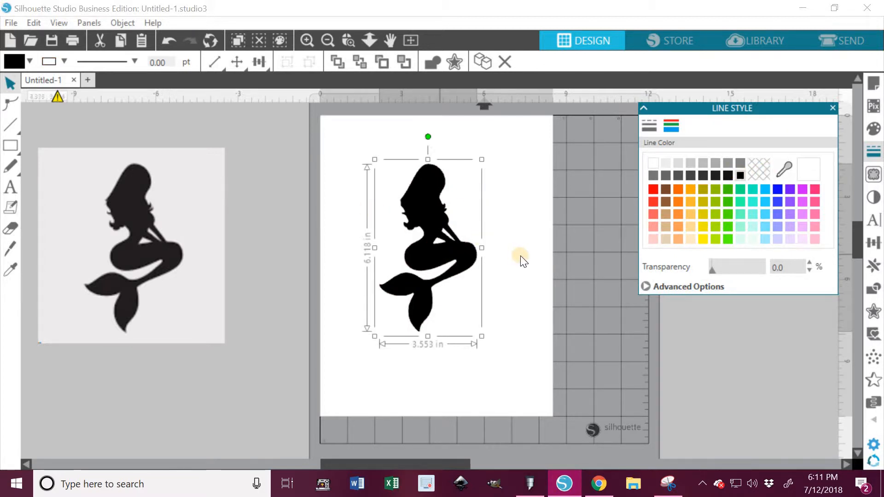
# Try teal, yellow and green line colours on the traced mermaid and restore the black line
pyautogui.click(741, 202)
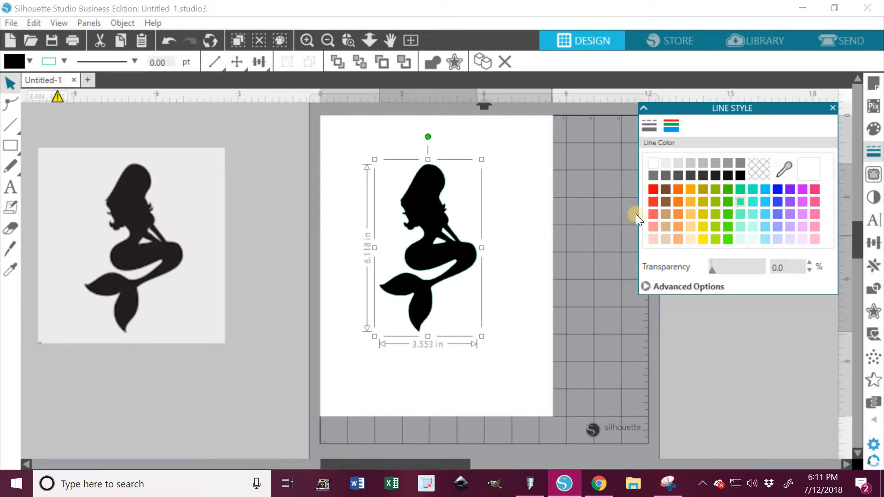
pyautogui.click(702, 239)
pyautogui.click(727, 239)
pyautogui.click(739, 175)
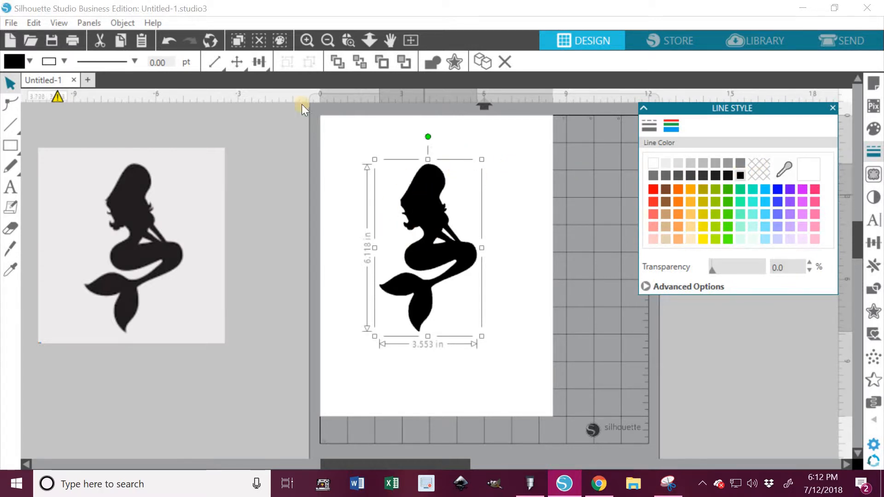
# Resize the traced mermaid to 1.5 in wide by 3 in high and move it to the page's upper-left corner
pyautogui.moveTo(224, 70)
pyautogui.moveTo(247, 87); pyautogui.dragTo(211, 87)
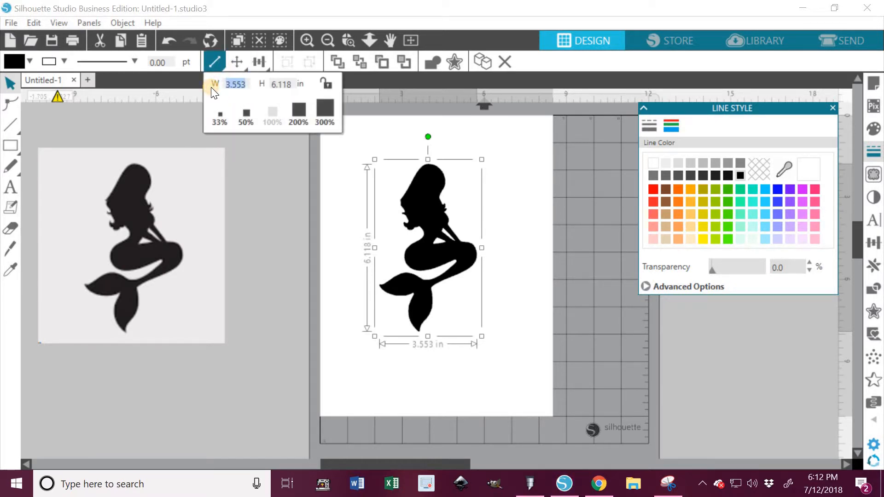
pyautogui.write('1.5')
pyautogui.press('Tab')
pyautogui.write('3')
pyautogui.press('Return')
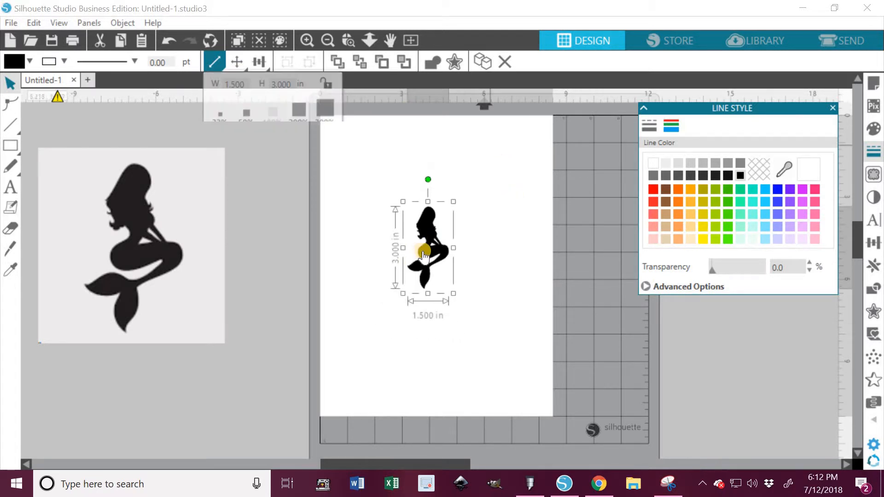
pyautogui.moveTo(424, 225); pyautogui.dragTo(358, 162)
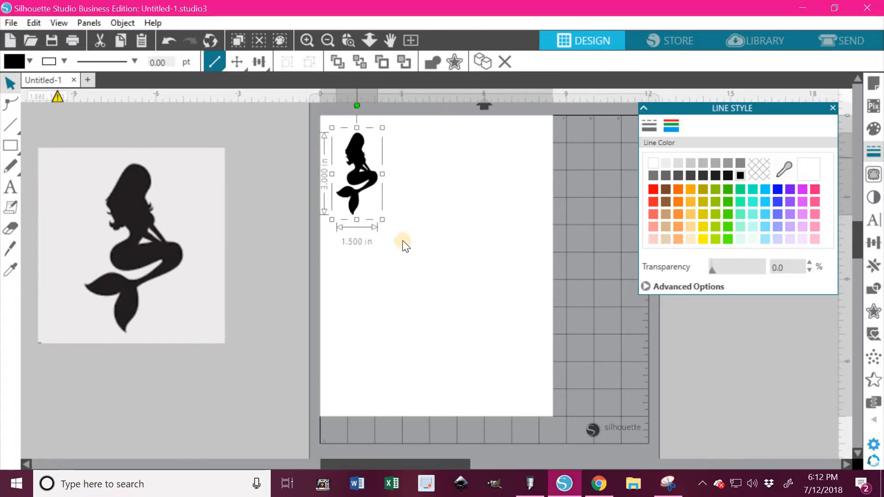
pyautogui.click(831, 108)
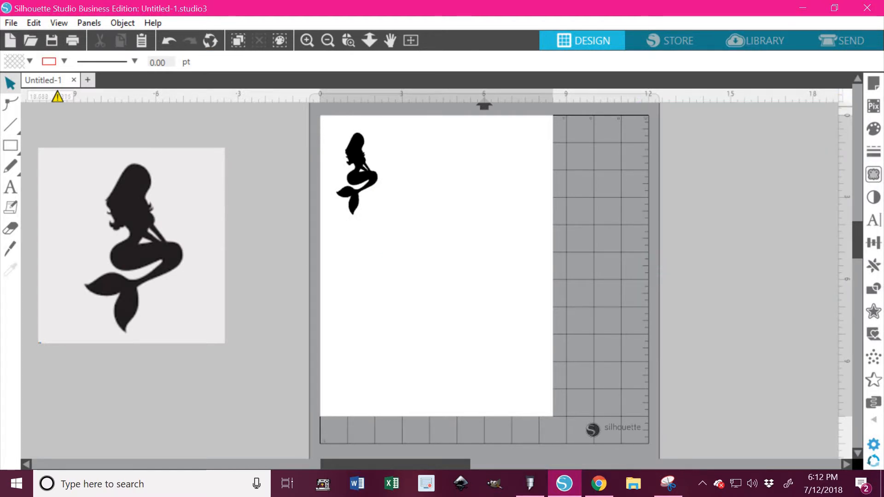
# Set the page size to 12 in wide by 24 in high and nudge the small mermaid slightly right
pyautogui.click(872, 83)
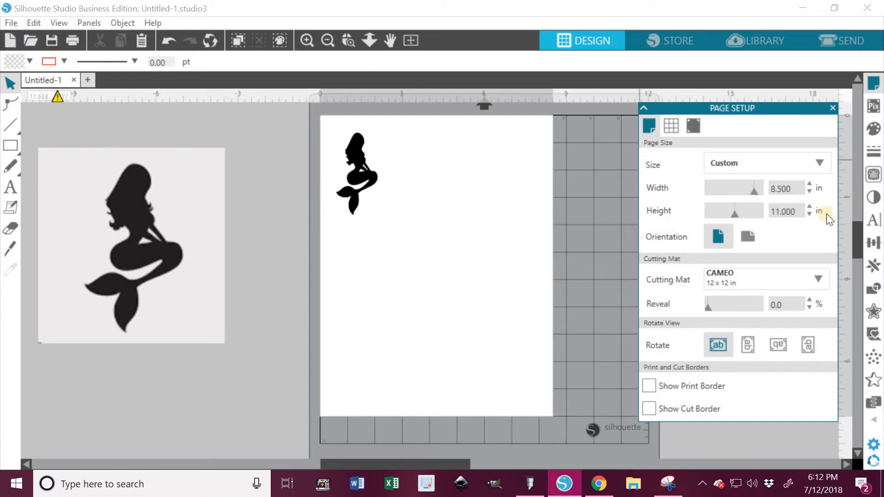
pyautogui.press('Tab')
pyautogui.write('12')
pyautogui.press('Tab')
pyautogui.write('2')
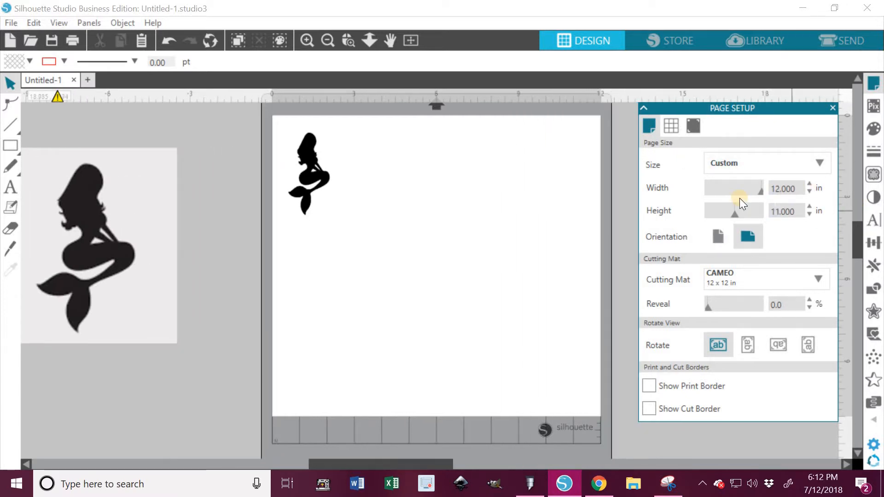
pyautogui.moveTo(800, 213); pyautogui.dragTo(765, 215)
pyautogui.write('24')
pyautogui.press('Return')
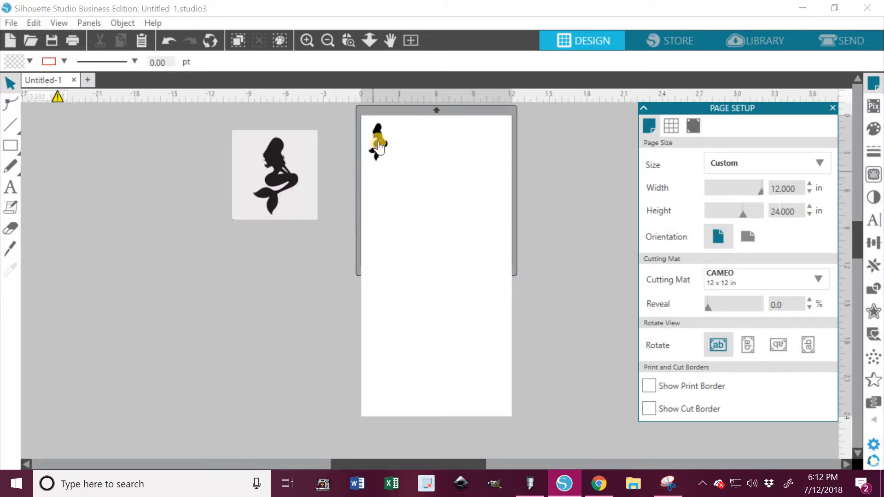
pyautogui.moveTo(379, 142); pyautogui.dragTo(382, 140)
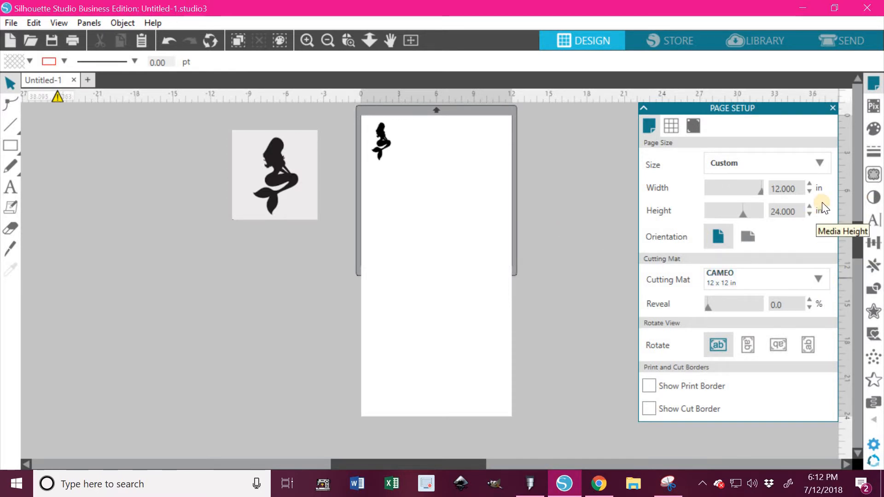
# Choose Vinyl, Glossy as the cutting material for sending the mermaid design
pyautogui.click(834, 42)
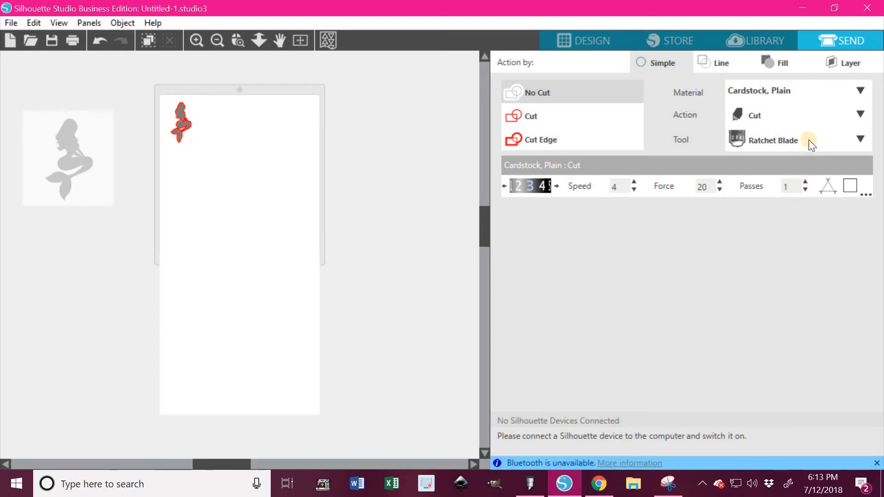
pyautogui.click(859, 92)
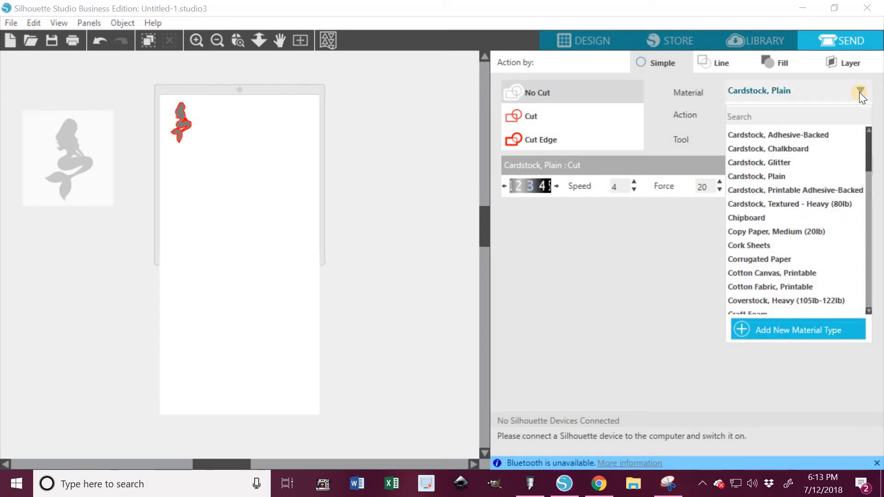
pyautogui.click(702, 190)
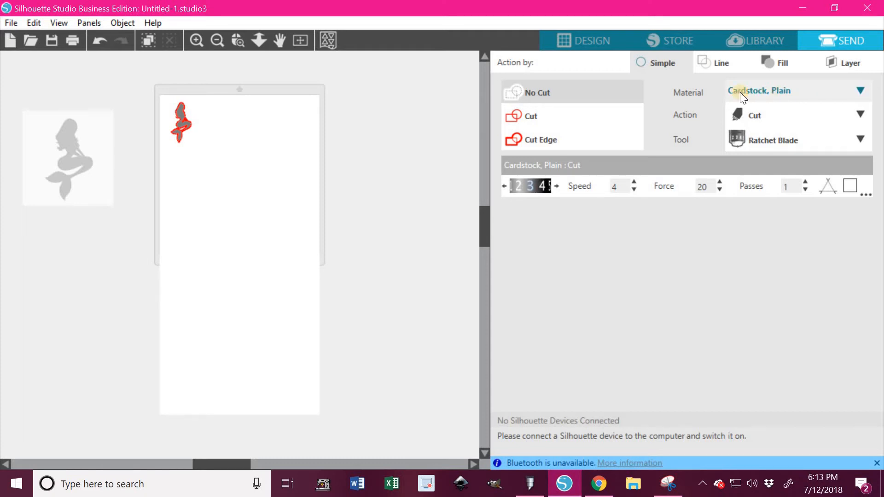
pyautogui.click(858, 87)
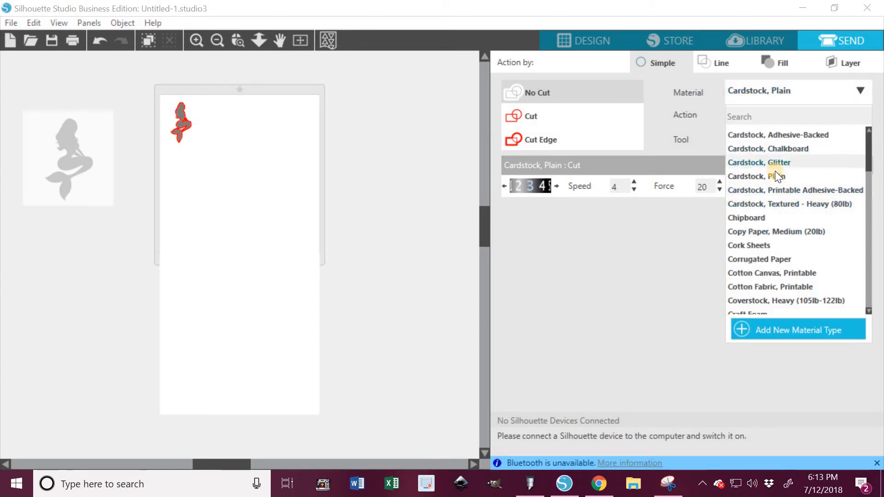
pyautogui.scroll(-3, 774, 178)
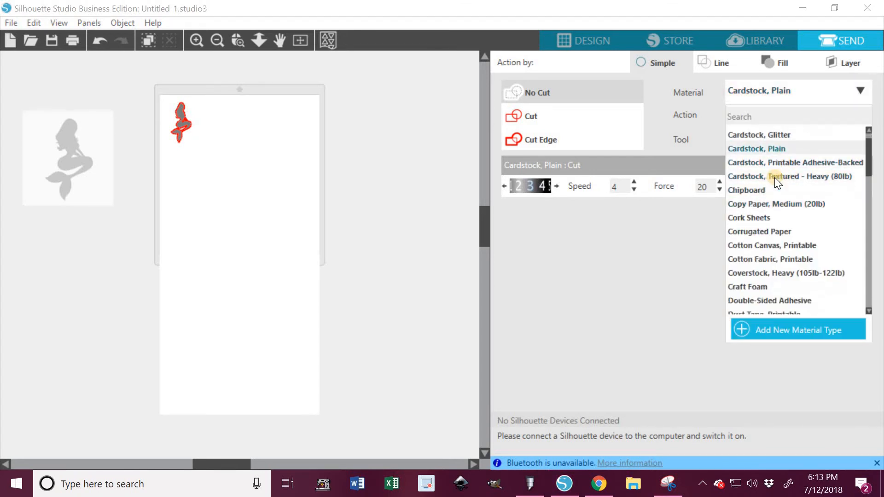
pyautogui.scroll(-3, 775, 180)
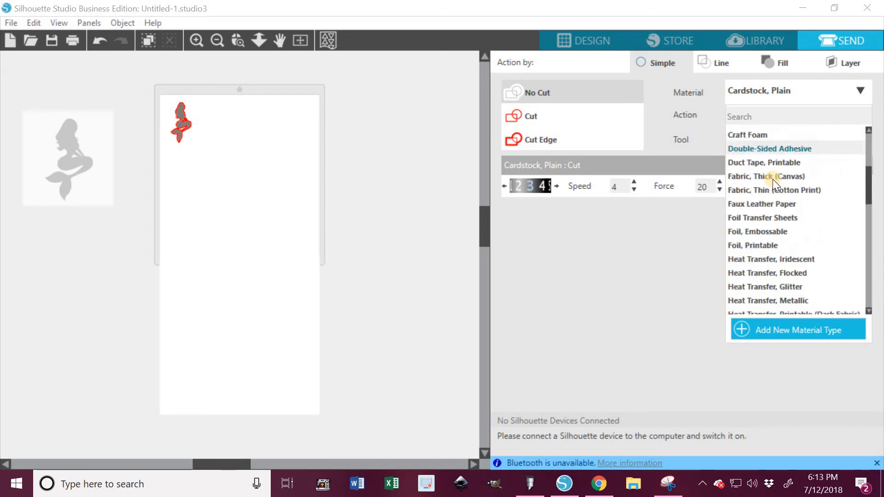
pyautogui.scroll(-9, 773, 178)
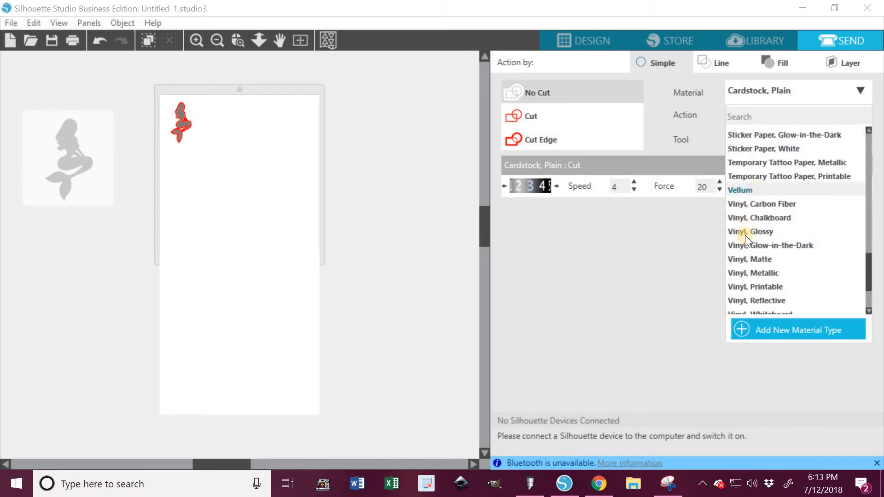
pyautogui.click(758, 230)
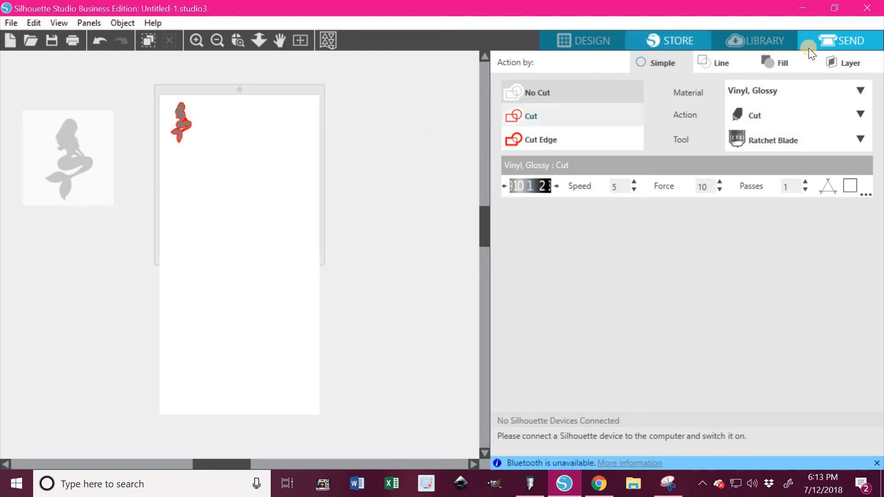
# Return to the design view and reposition the small mermaid inward from the page's upper-left corner
pyautogui.click(587, 39)
pyautogui.moveTo(422, 170); pyautogui.dragTo(443, 177)
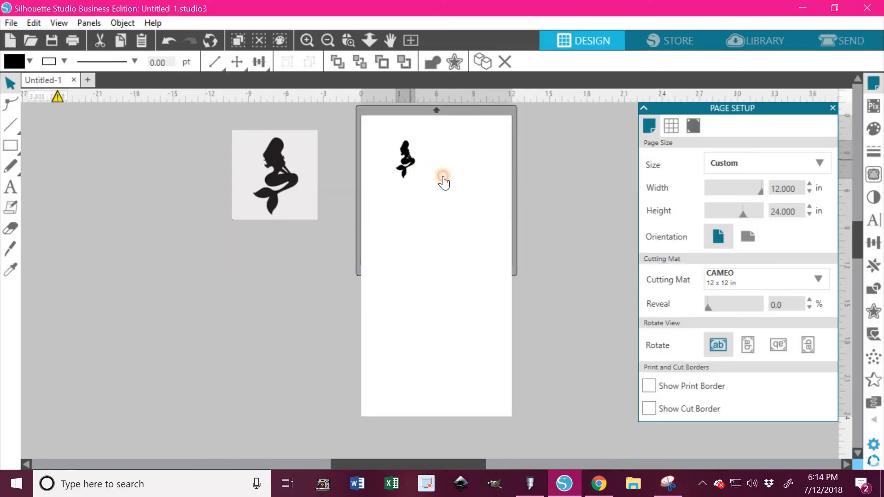
pyautogui.click(441, 131)
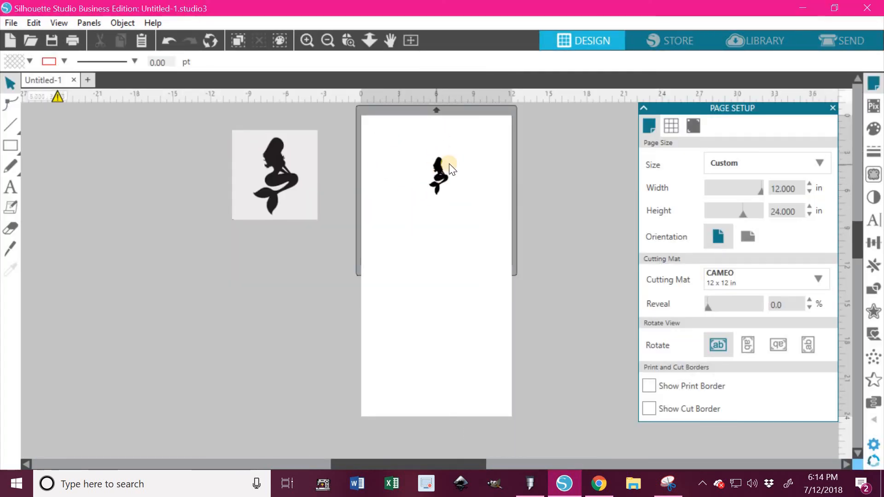
pyautogui.moveTo(440, 179); pyautogui.dragTo(420, 161)
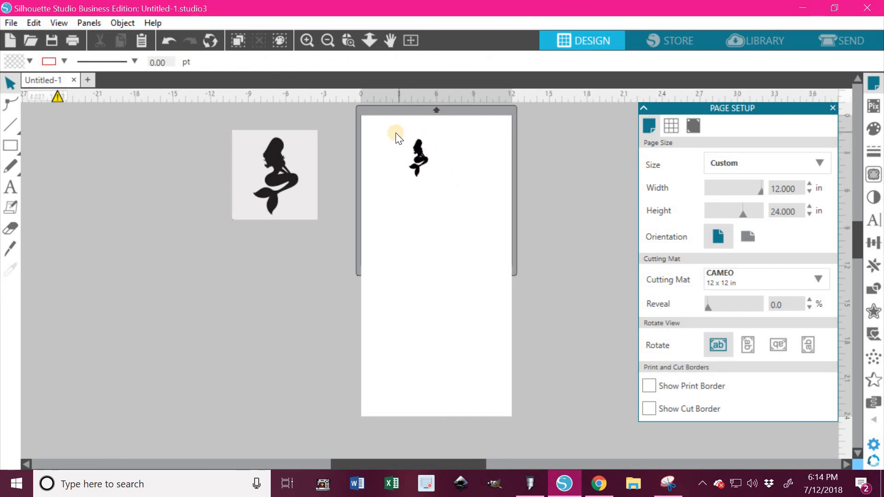